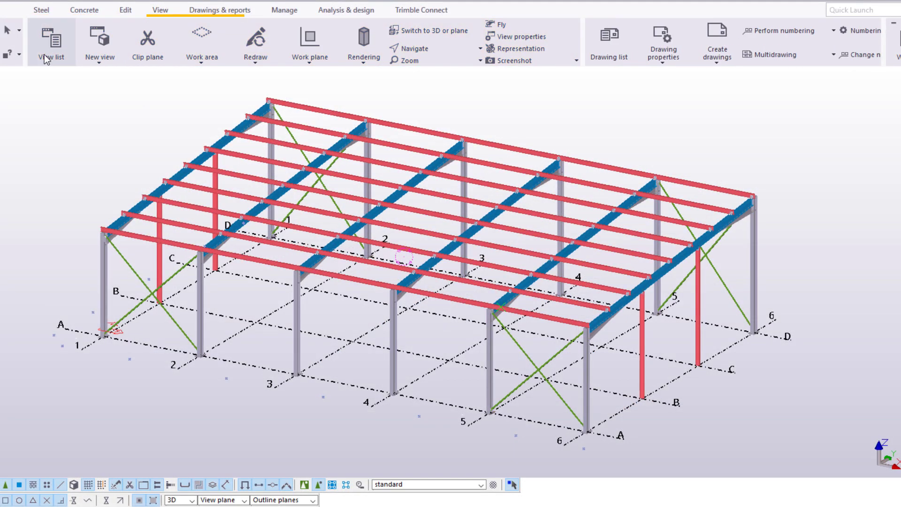
After checking the views list, create a basic XY-plane view at coordinate -350.
left_click(45, 59)
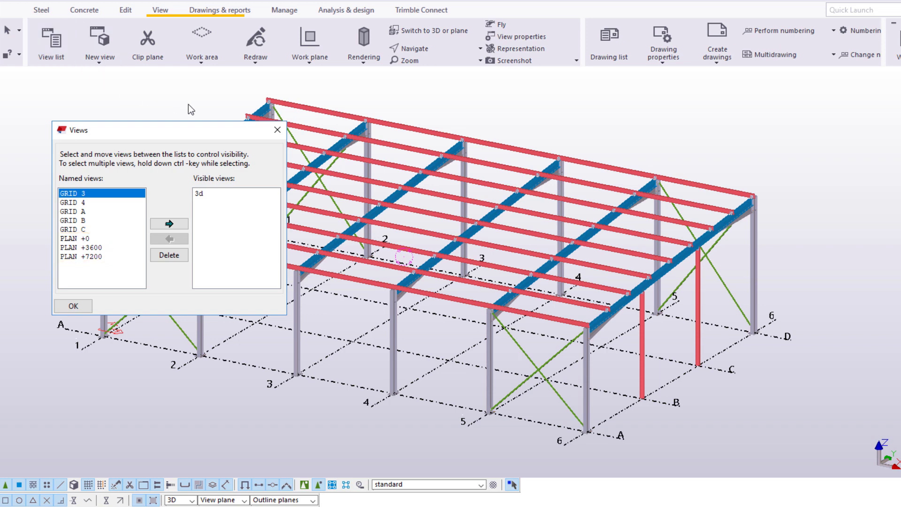
left_click(282, 136)
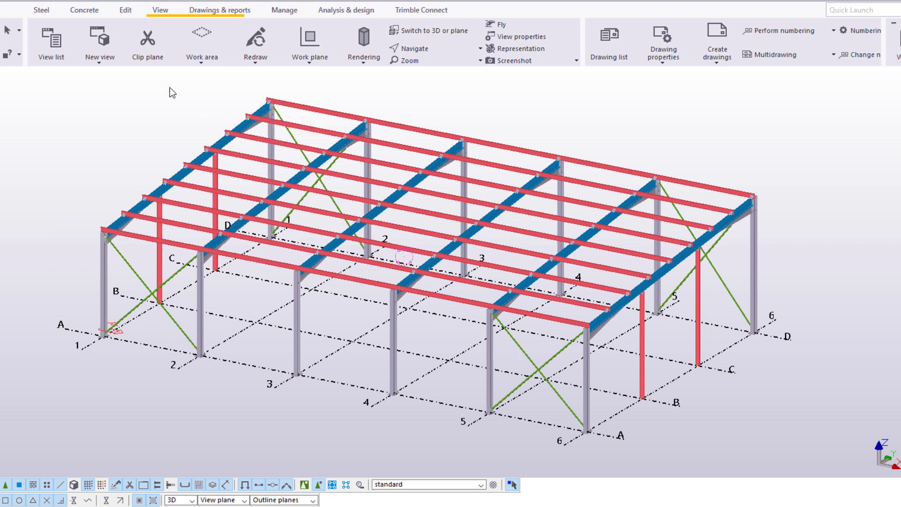
left_click(92, 57)
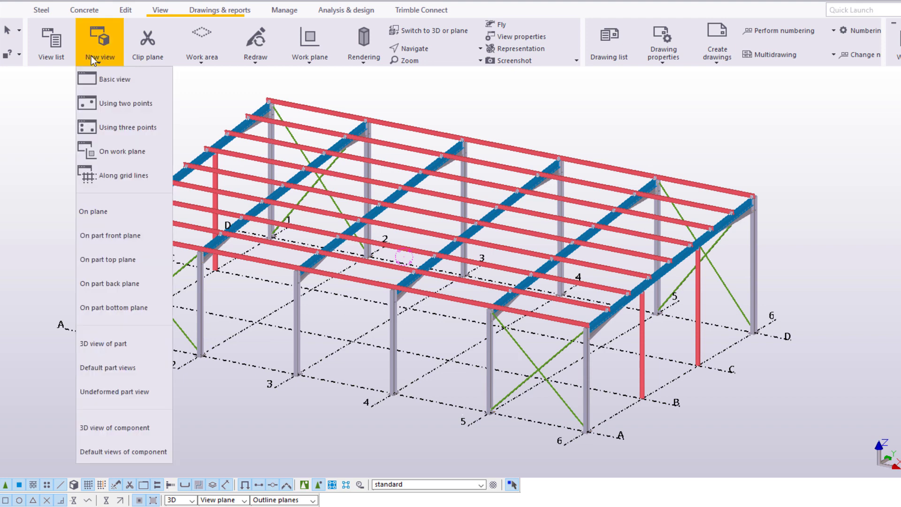
left_click(102, 80)
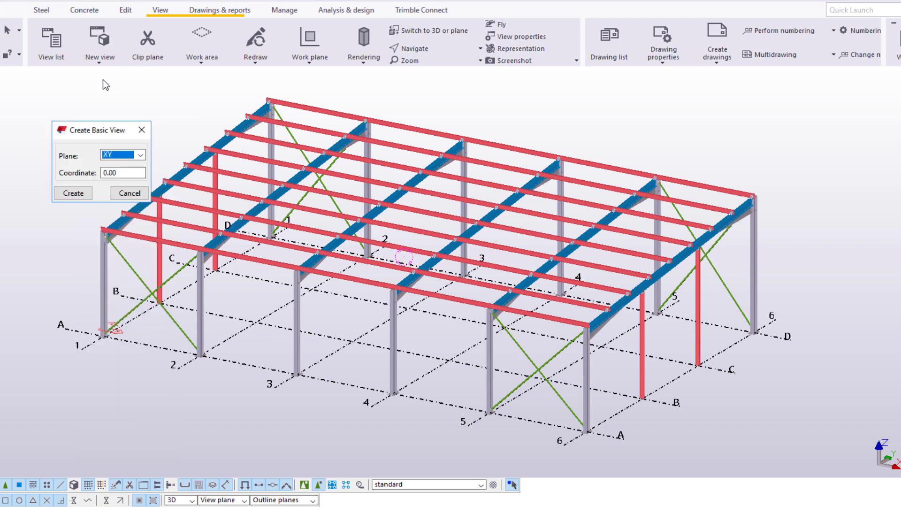
key("Tab")
type("-350")
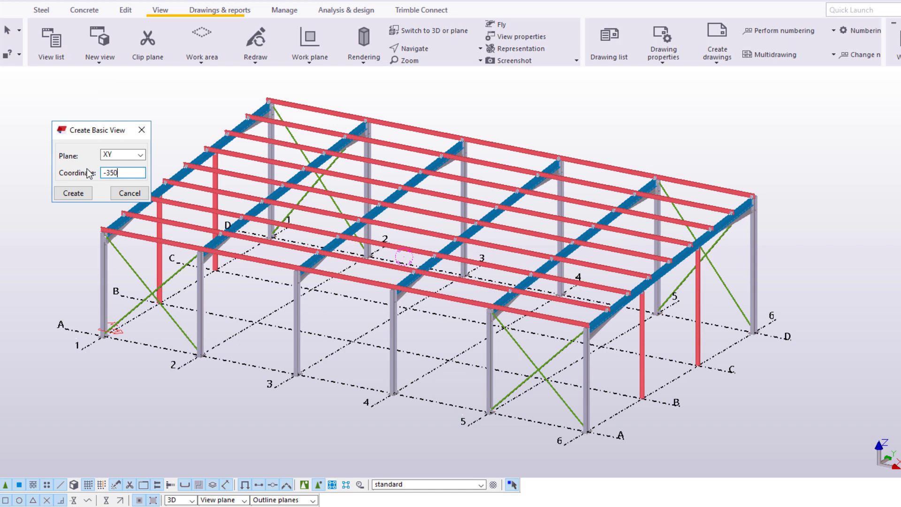
left_click(74, 193)
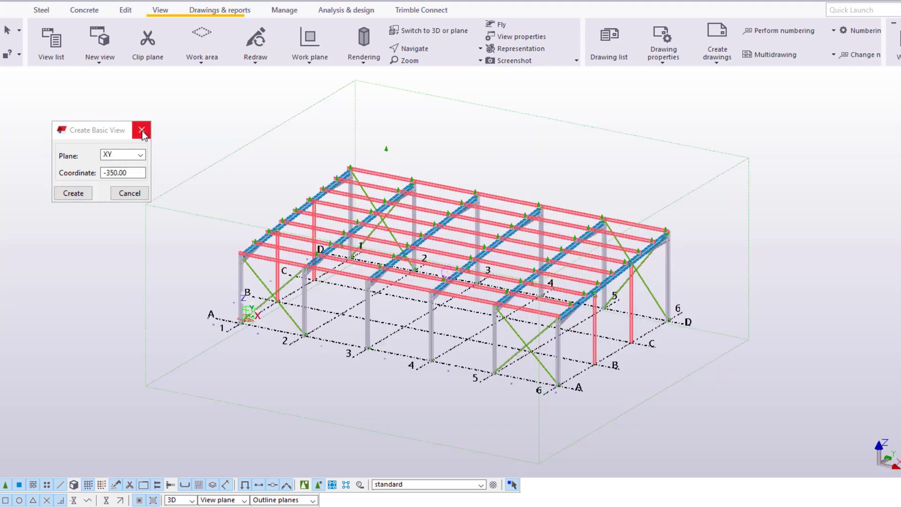
left_click(142, 133)
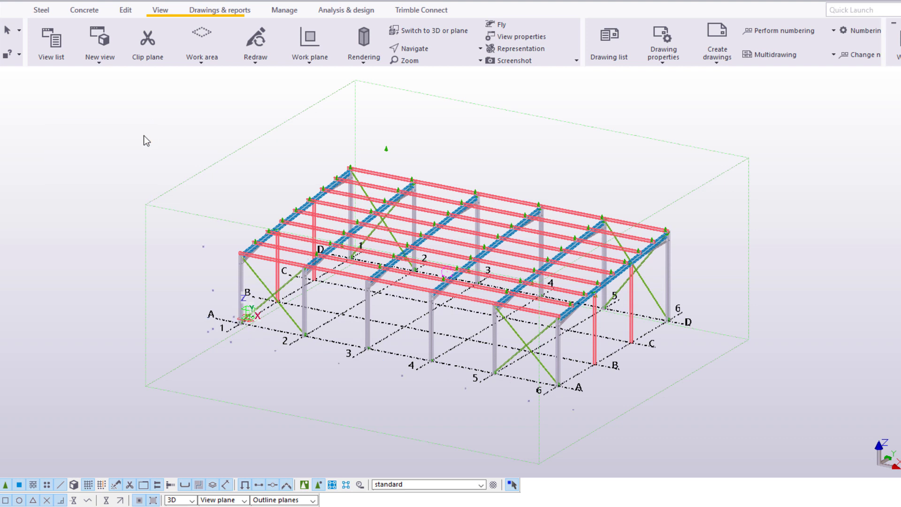
Load the Grid-Plan settings into the new view and rename it 'Plan @ -350'.
double_click(144, 135)
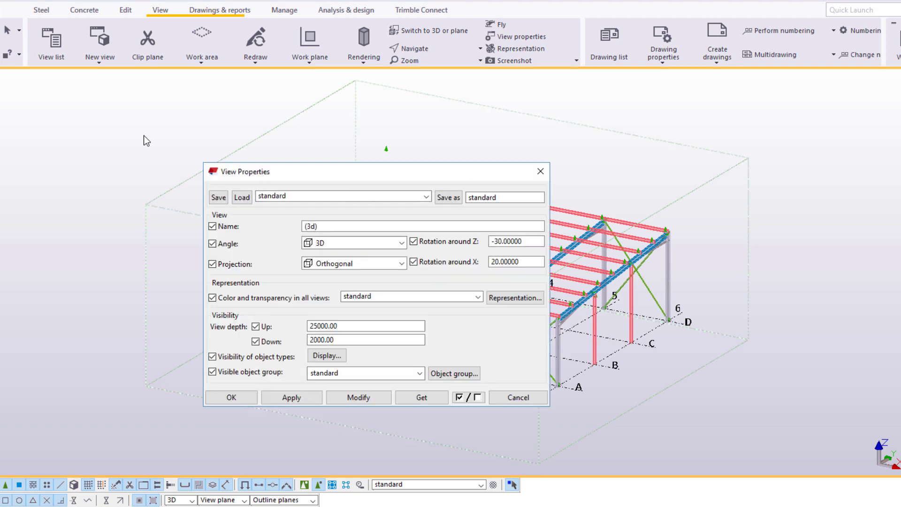
left_click(366, 196)
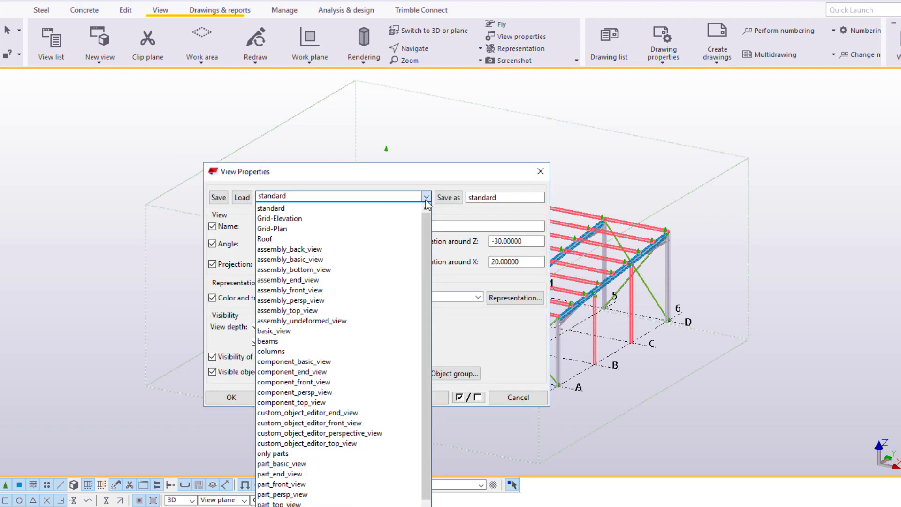
left_click(364, 229)
left_click(241, 198)
left_click(241, 199)
left_click(343, 226)
type("-")
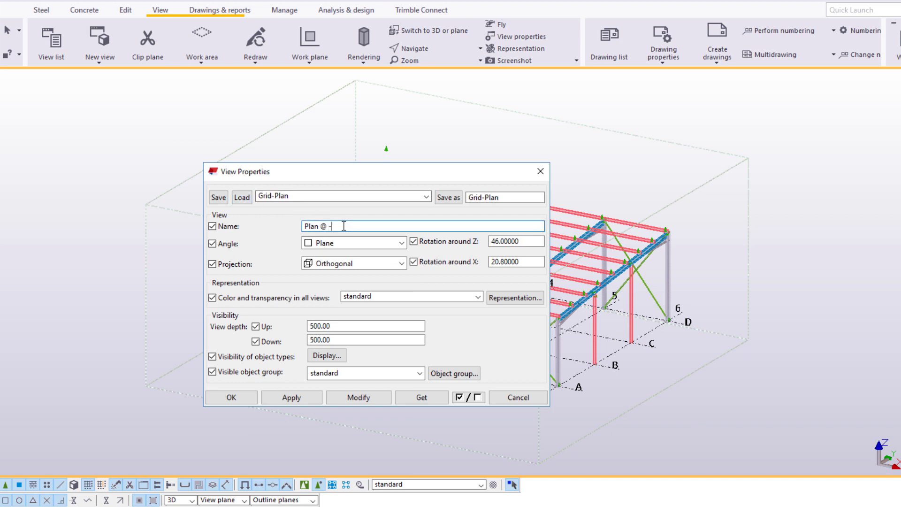
type("350")
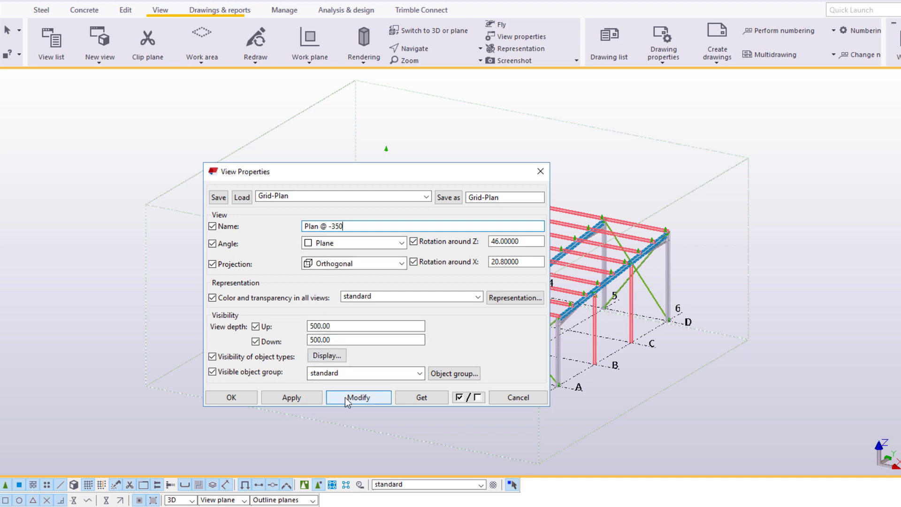
left_click(357, 397)
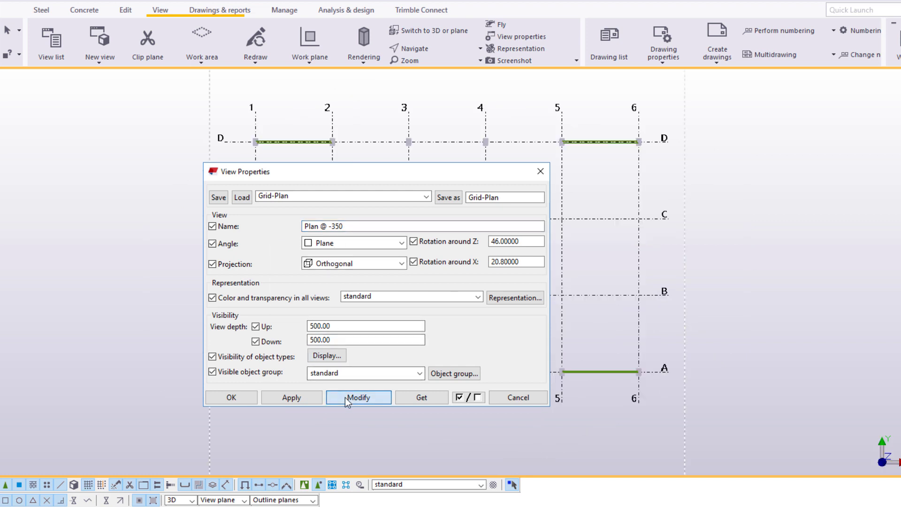
left_click(236, 399)
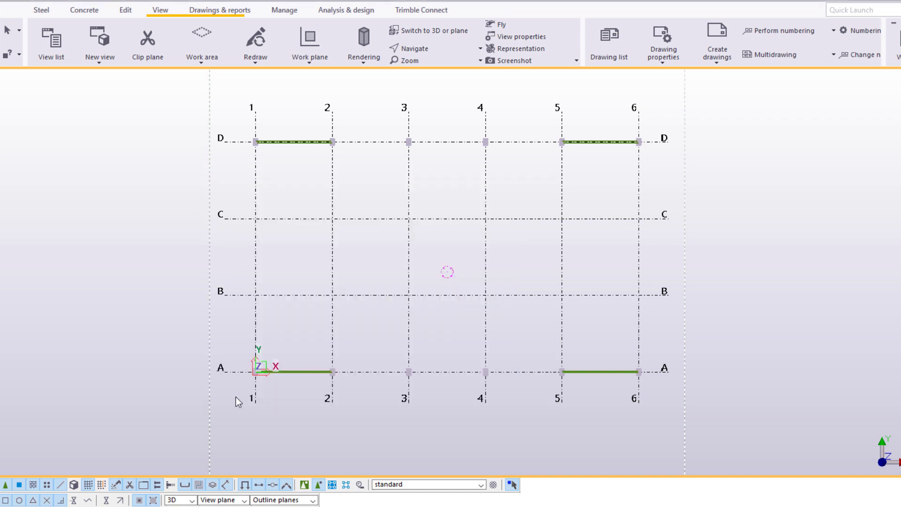
Start a general arrangement drawing from Plan @ -350 and bring up its drawing properties.
right_click(175, 241)
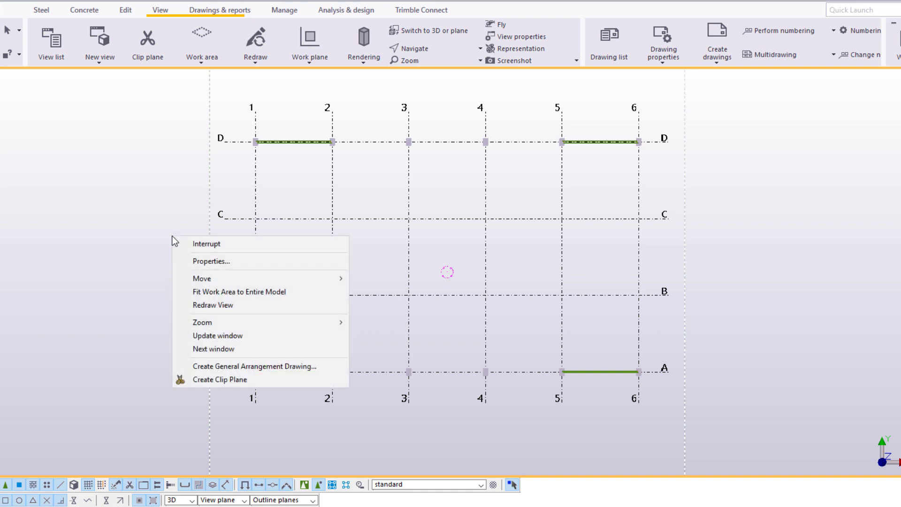
left_click(205, 367)
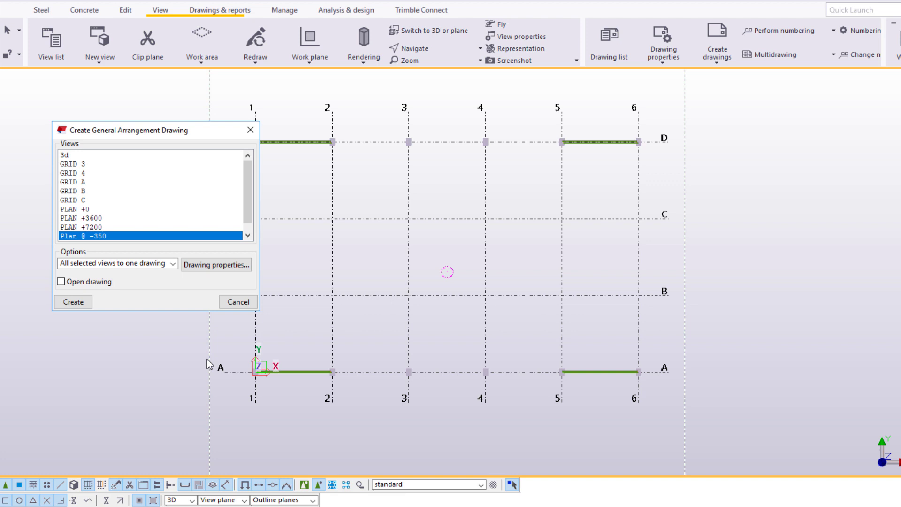
left_click(209, 266)
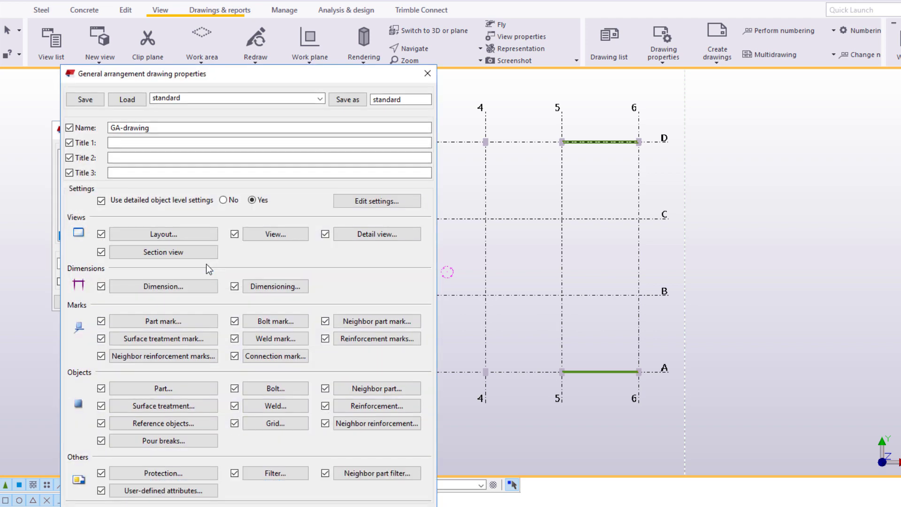
Load and apply the anchor_bolt_plan drawing settings so the drawing is named Anchor bolt plan.
left_click(320, 99)
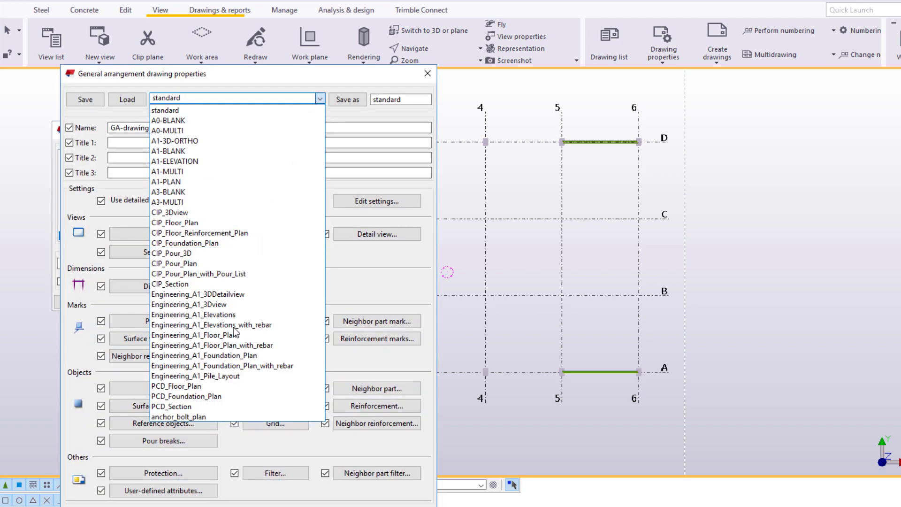
left_click(201, 416)
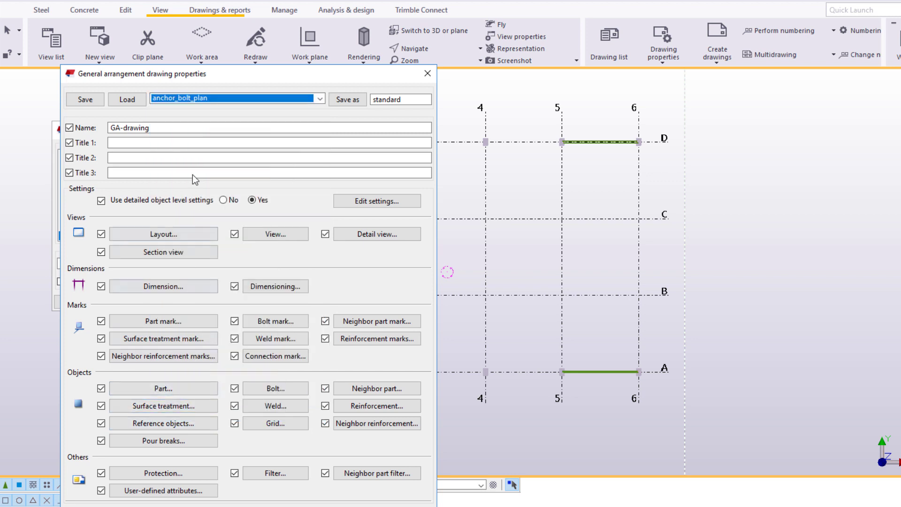
left_click(134, 99)
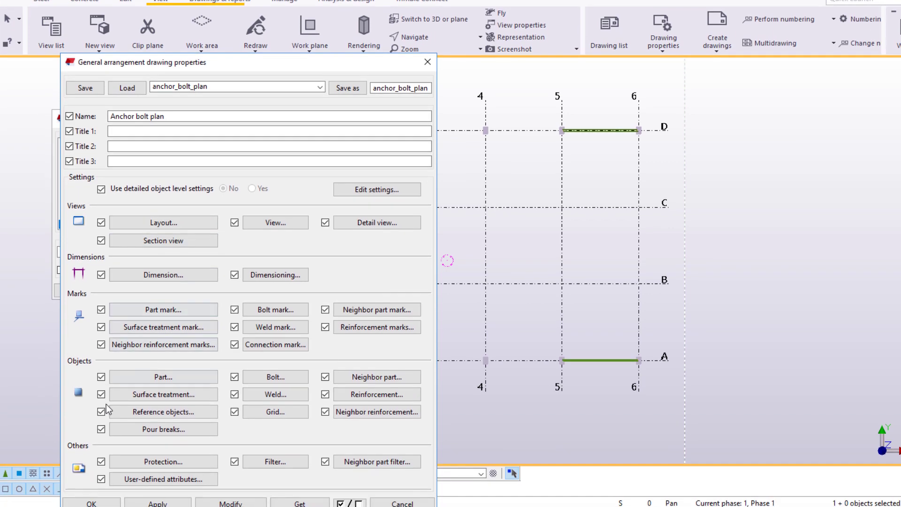
left_click(157, 500)
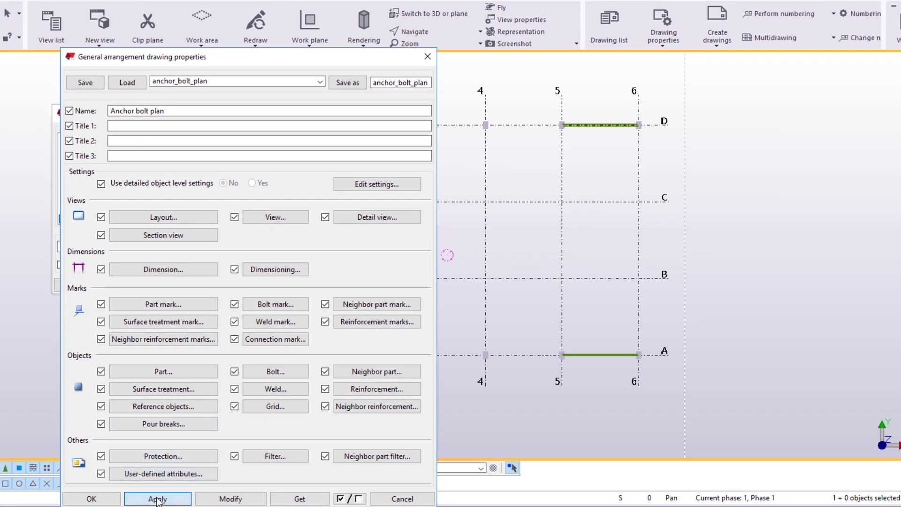
left_click(101, 499)
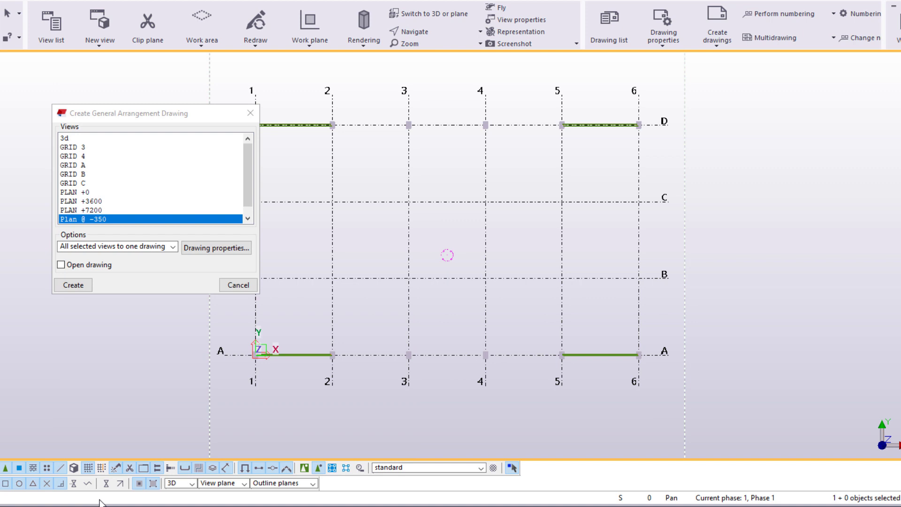
Create the Anchor bolt plan drawing with Open drawing ticked, and show the 2D Library.
left_click(61, 264)
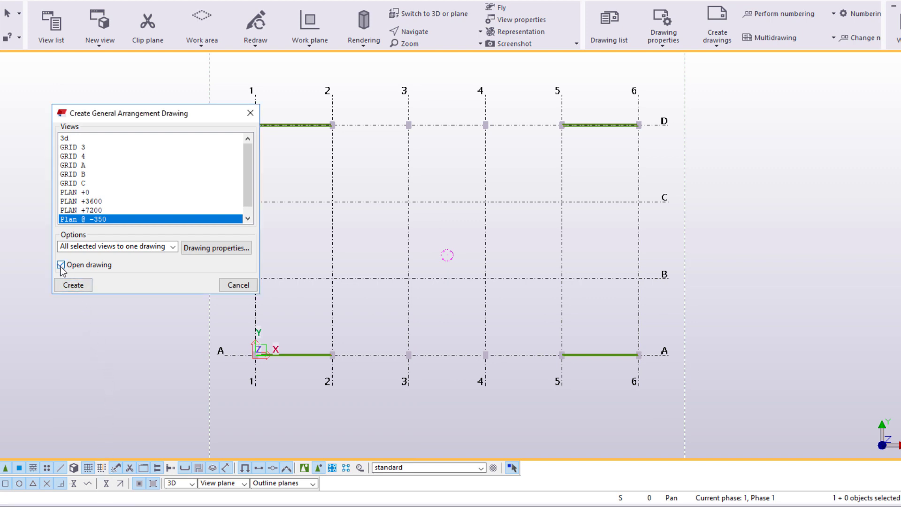
left_click(86, 288)
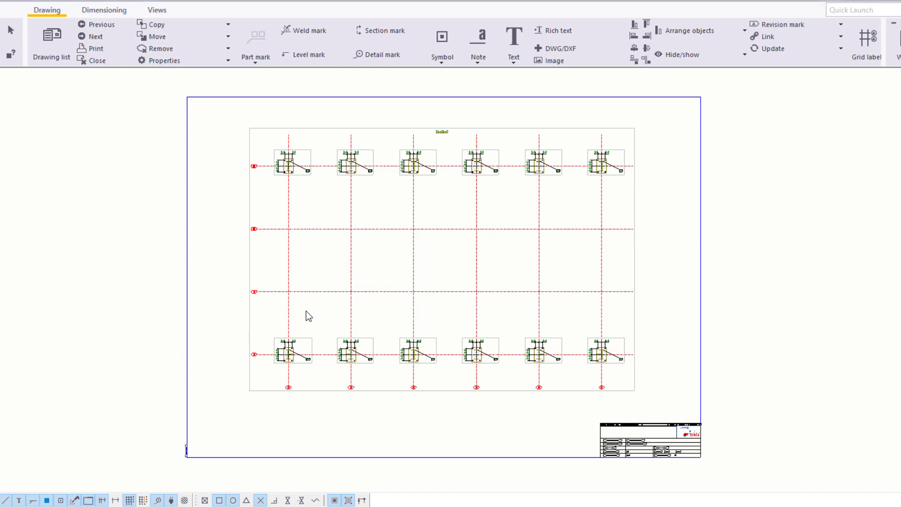
left_click(889, 76)
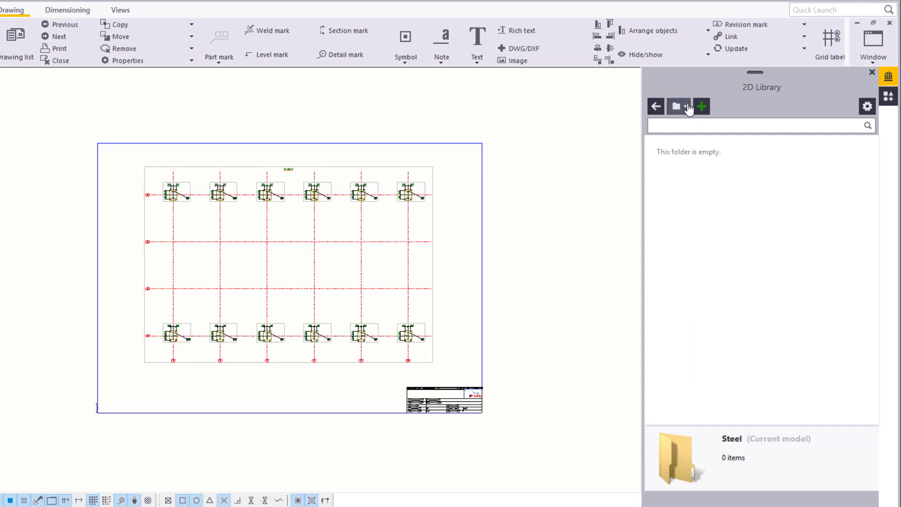
Browse the 2D Library to the System Steel folder and shift the plan view left.
left_click(687, 106)
left_click(722, 163)
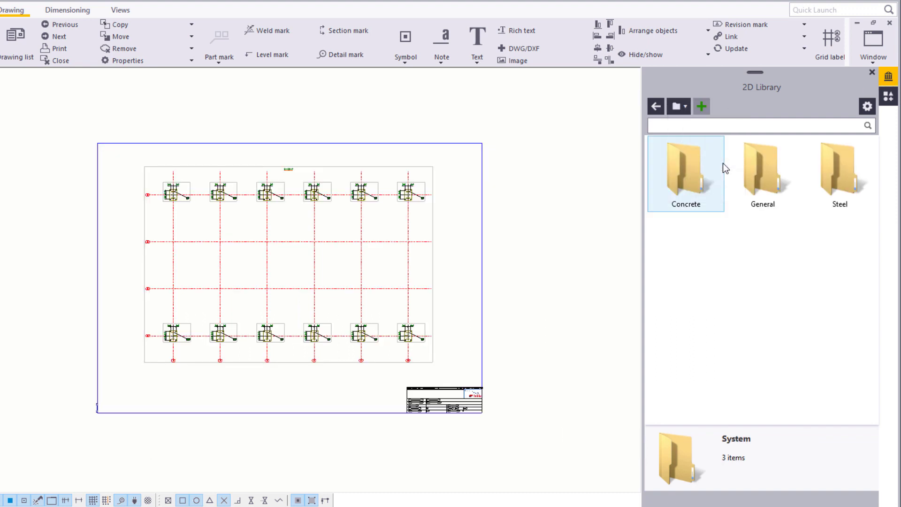
double_click(841, 174)
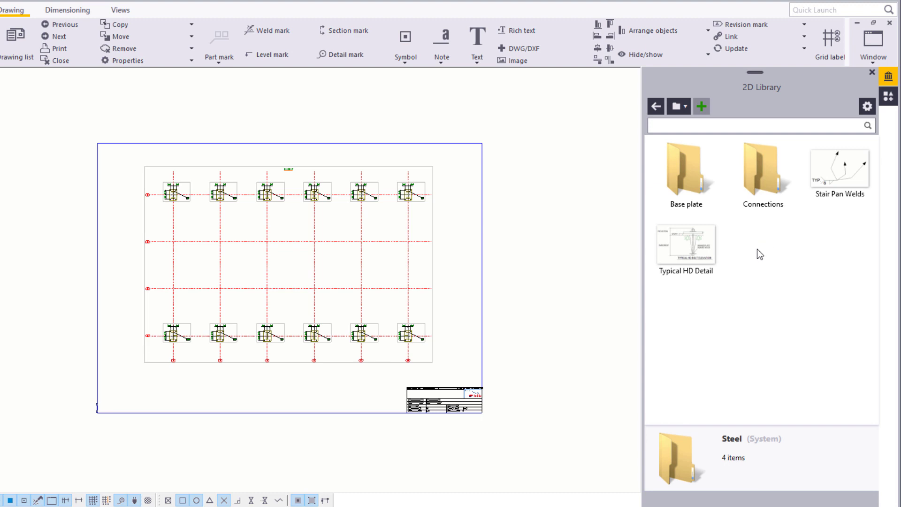
left_click(145, 307)
left_click_drag(144, 307, 121, 310)
left_click(446, 290)
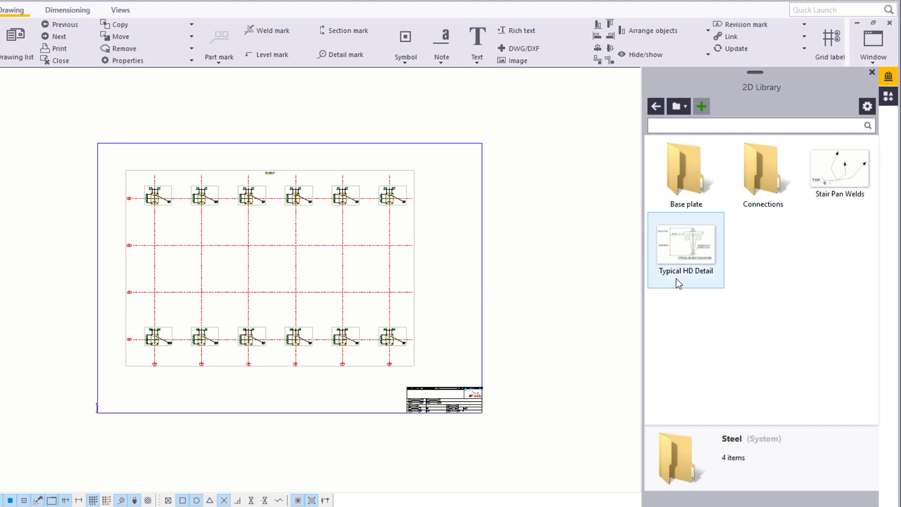
Place the Typical HD Detail freely to the right of the plan.
left_click(694, 253)
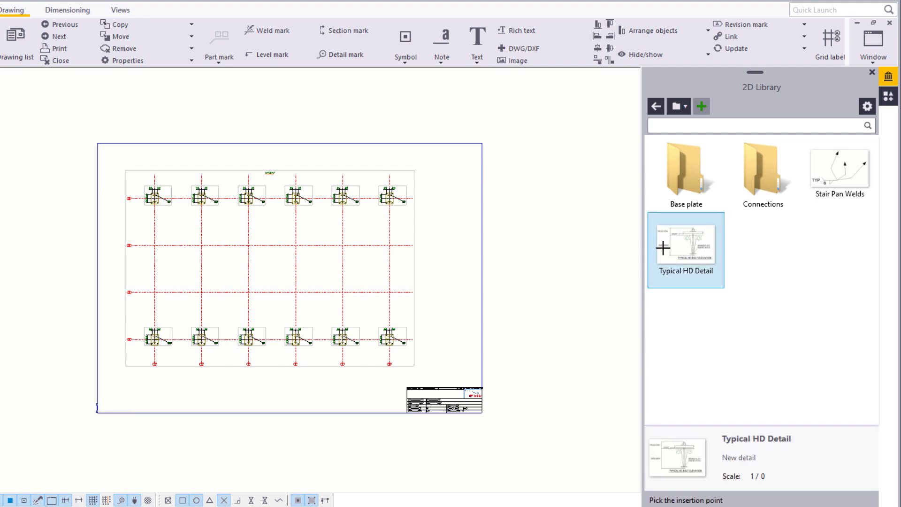
right_click(427, 206)
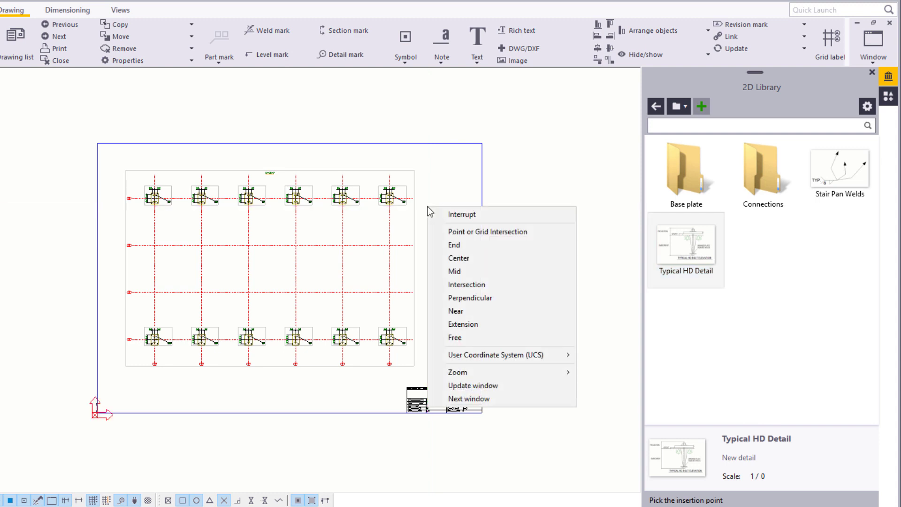
left_click(475, 336)
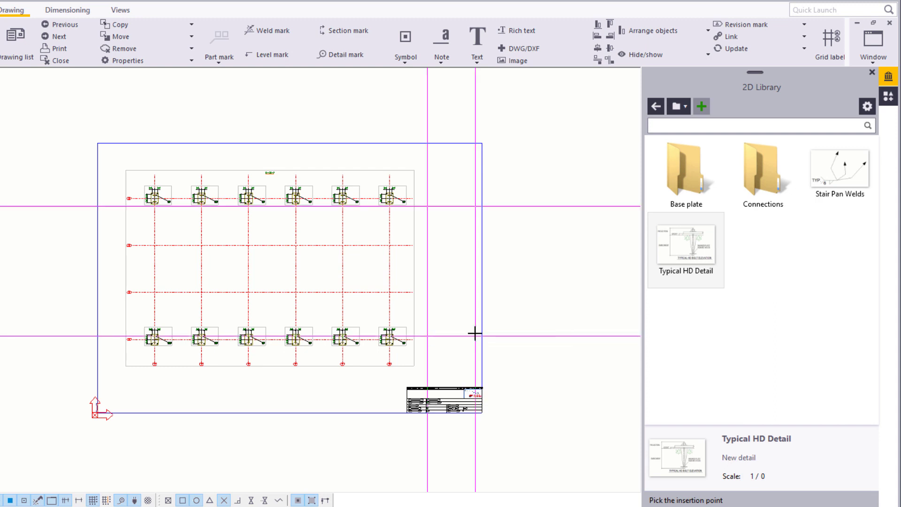
left_click(427, 206)
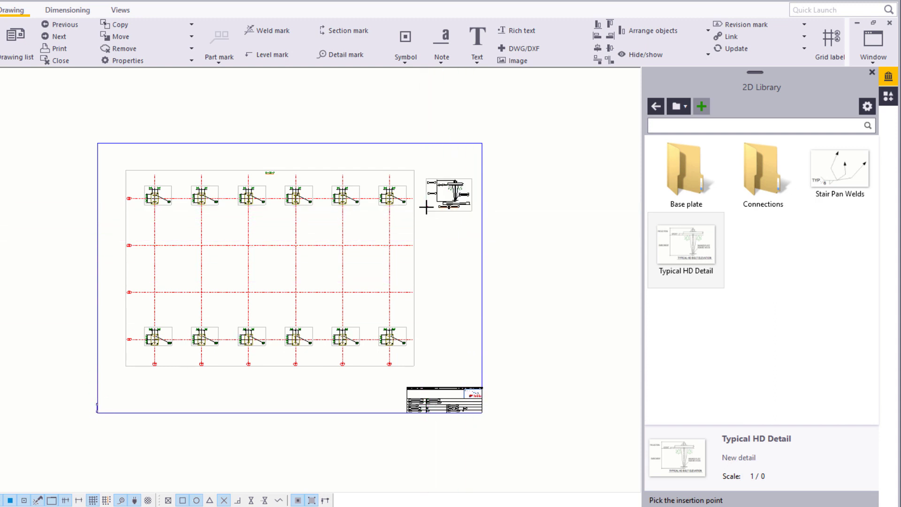
right_click(437, 225)
left_click(458, 233)
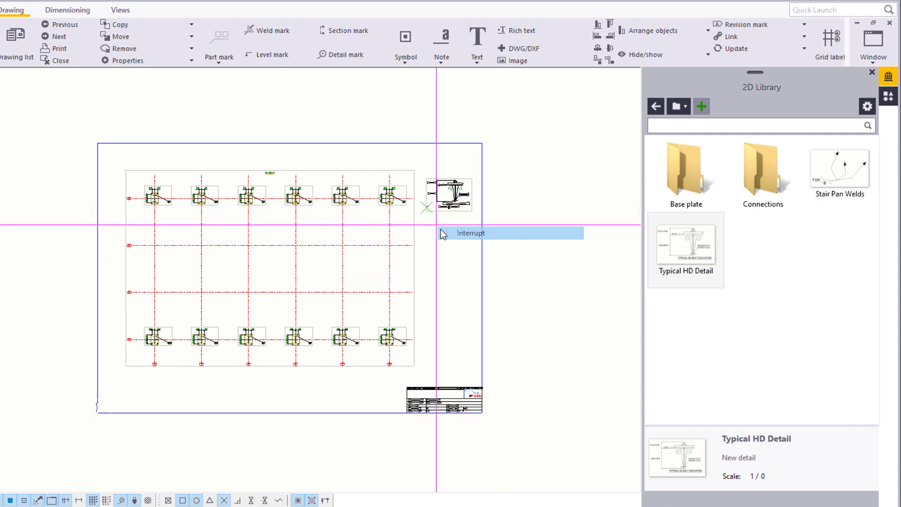
Zoom in on the Typical HD Detail and explode it into separate elements.
scroll(450, 199, "up", 5)
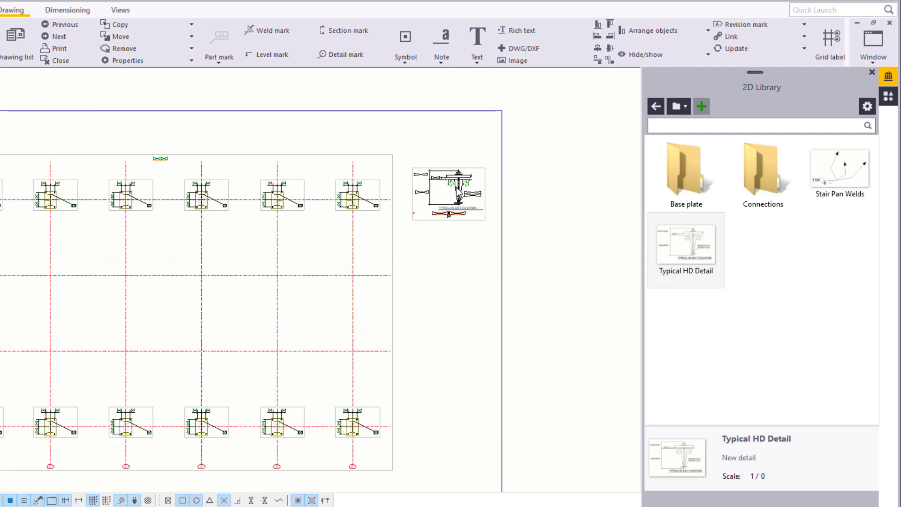
scroll(474, 185, "up", 2)
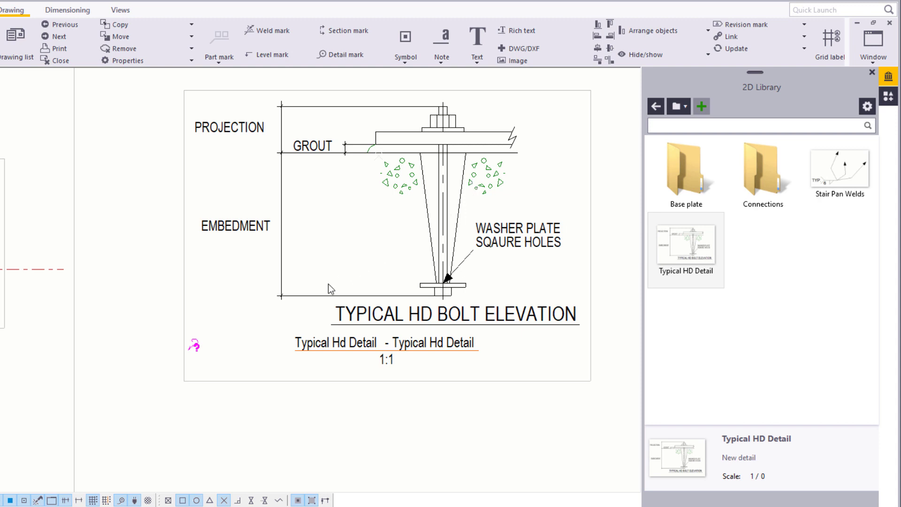
right_click(317, 296)
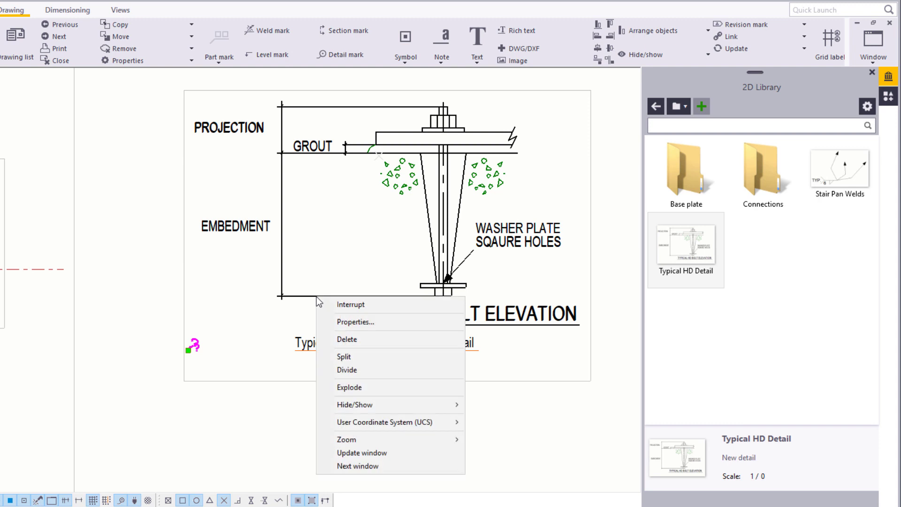
left_click(376, 388)
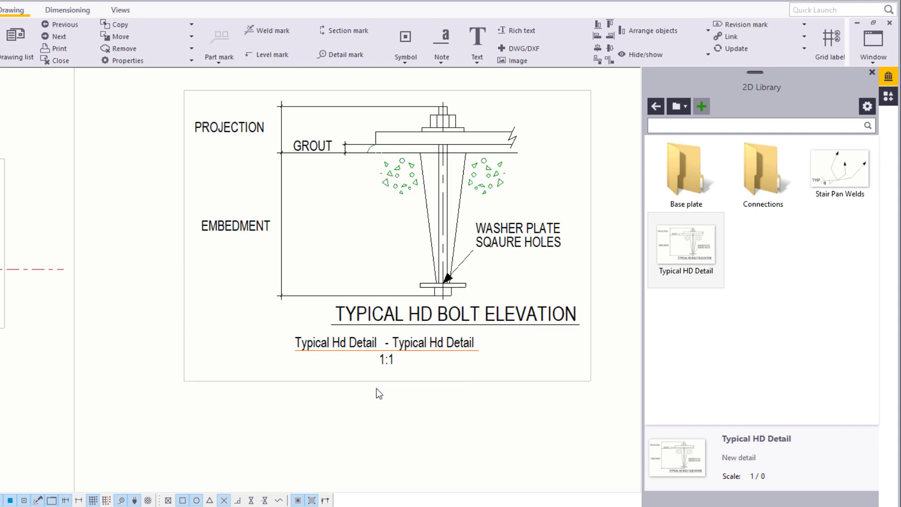
Replace the GROUT label text with '25 mm'.
double_click(314, 147)
left_click_drag(130, 204, 65, 201)
type("25 mm")
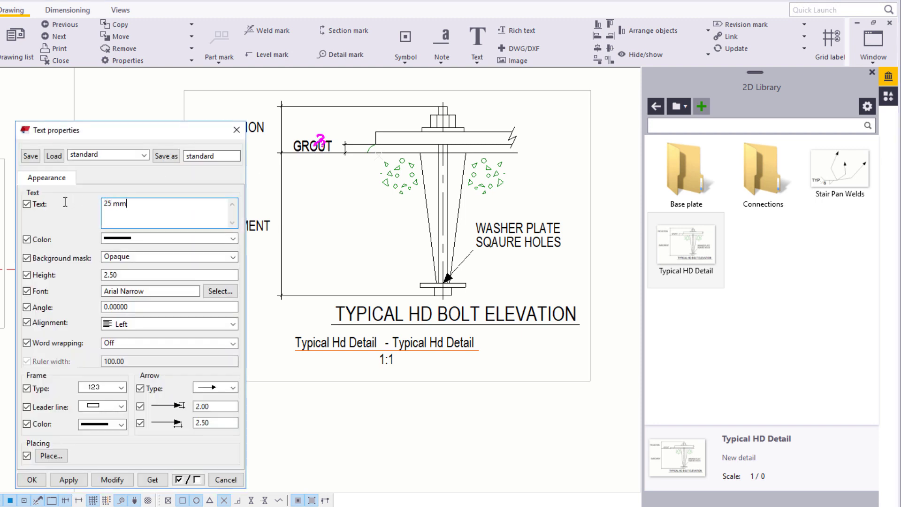
left_click(112, 479)
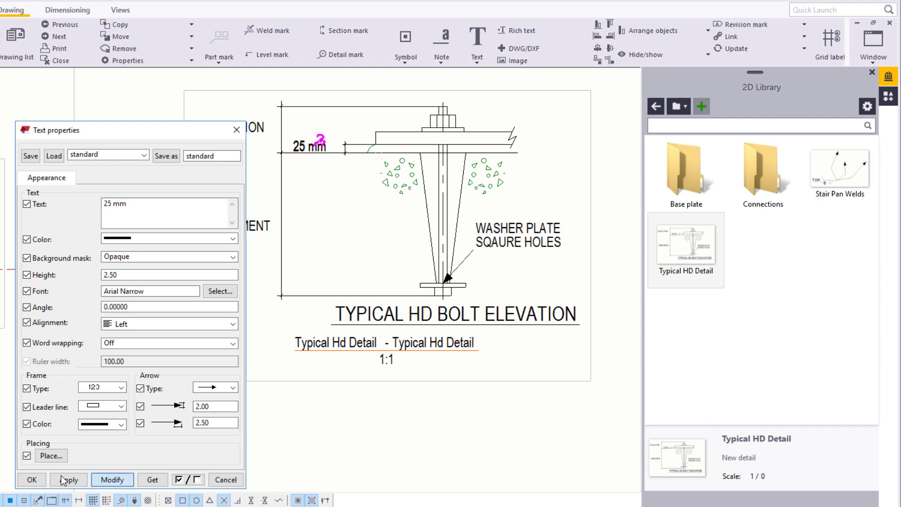
left_click(32, 479)
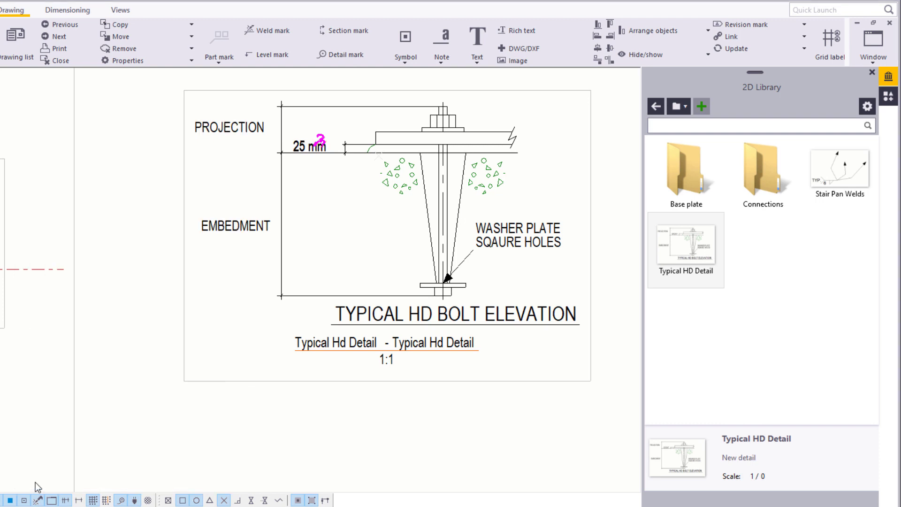
Make the EMBEDMENT label read 'EMBEDMENT 400 mm'.
double_click(230, 235)
left_click(184, 204)
type("400 mm")
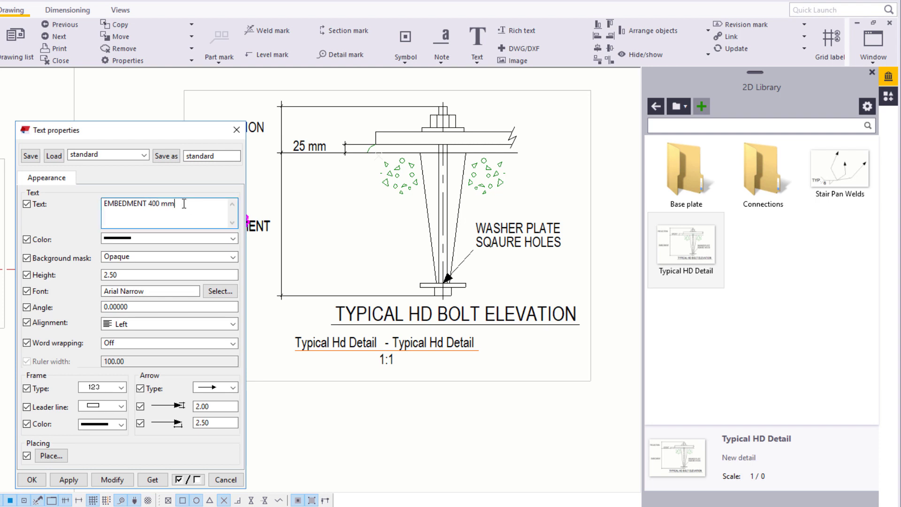
left_click(111, 480)
left_click(34, 480)
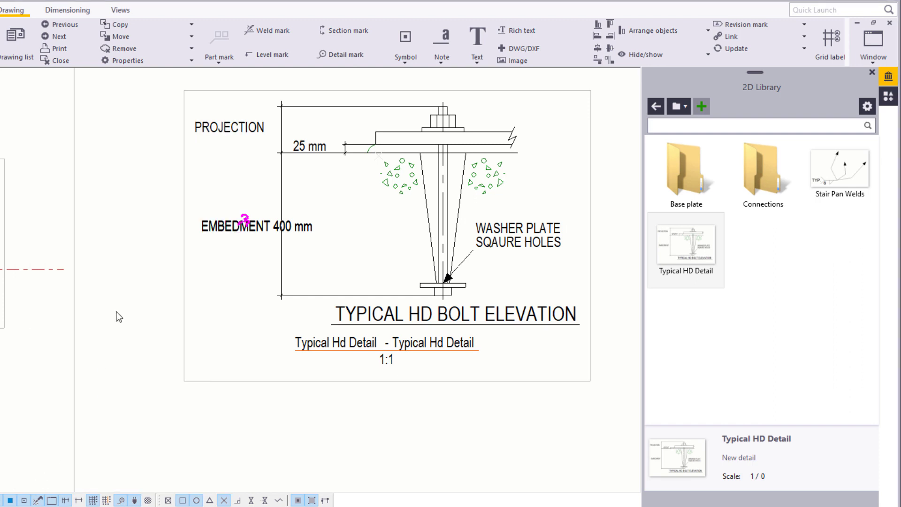
Make the PROJECTION label read 'PROJECTION 100 mm'.
double_click(230, 131)
left_click(149, 203)
type("100 mm")
left_click(108, 481)
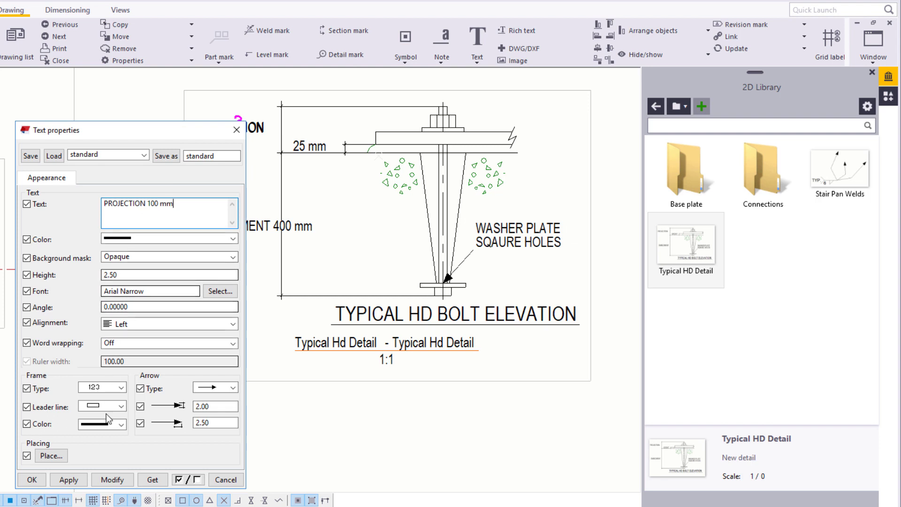
left_click(107, 481)
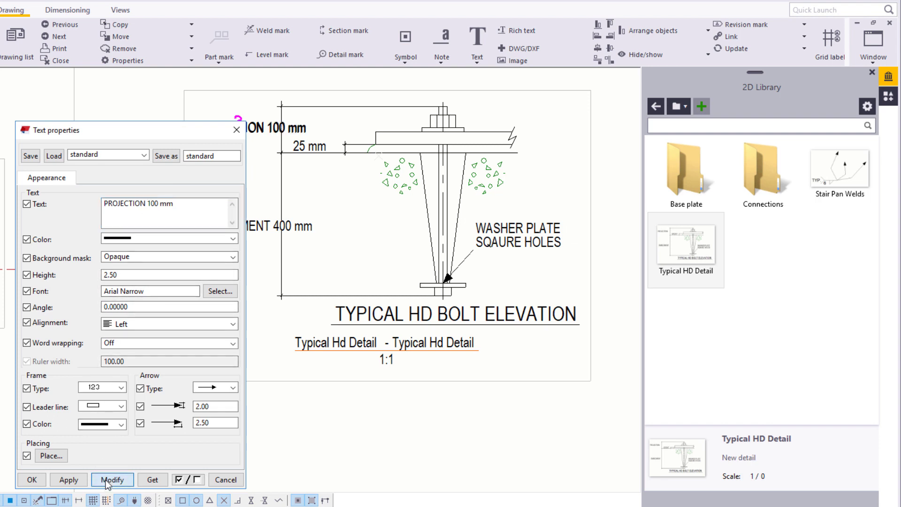
left_click(31, 480)
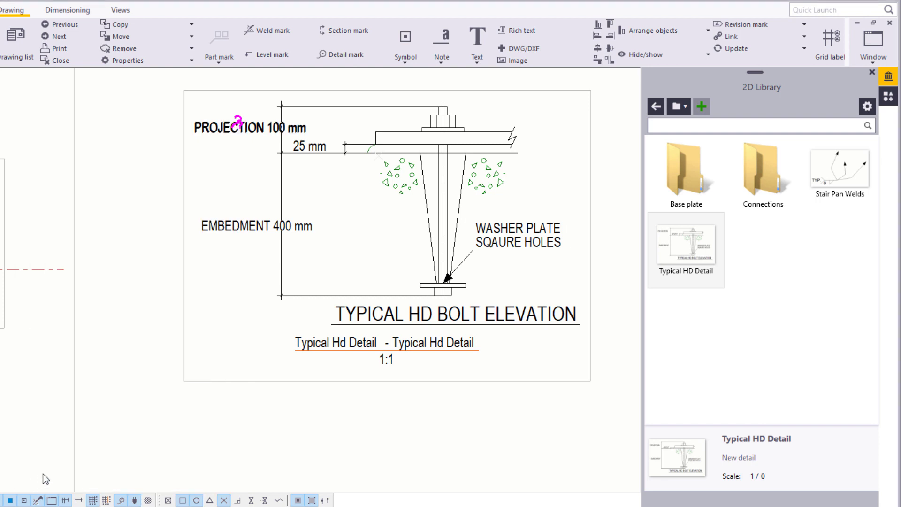
Close the 2D Library, zoom out to the whole sheet, and search commands for 'grid'.
left_click(872, 73)
scroll(573, 176, "down", 3)
scroll(499, 215, "down", 5)
middle_click_drag(426, 262, 433, 228)
scroll(433, 227, "up", 2)
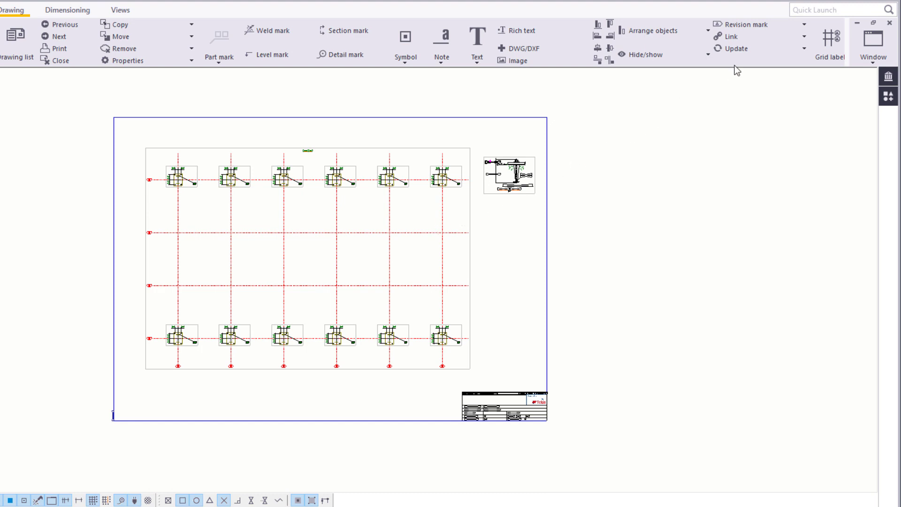
left_click(811, 10)
type("grid")
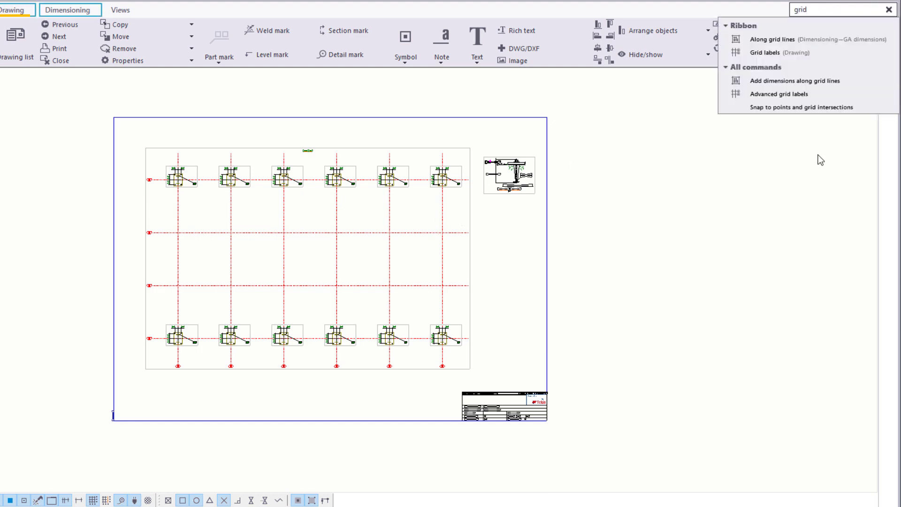
Dimension the plan's grid lines with 5000 spacings, then zoom in to check them.
left_click(825, 82)
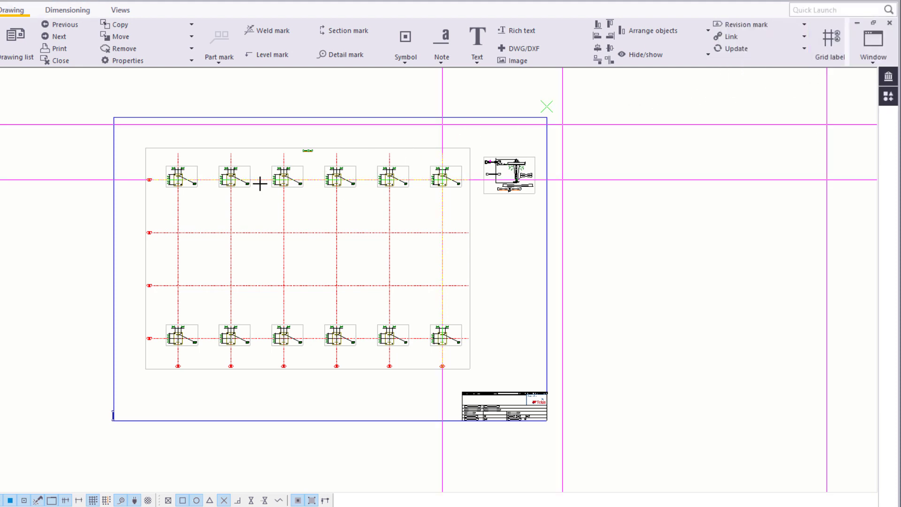
left_click(193, 194)
right_click(194, 195)
left_click(209, 202)
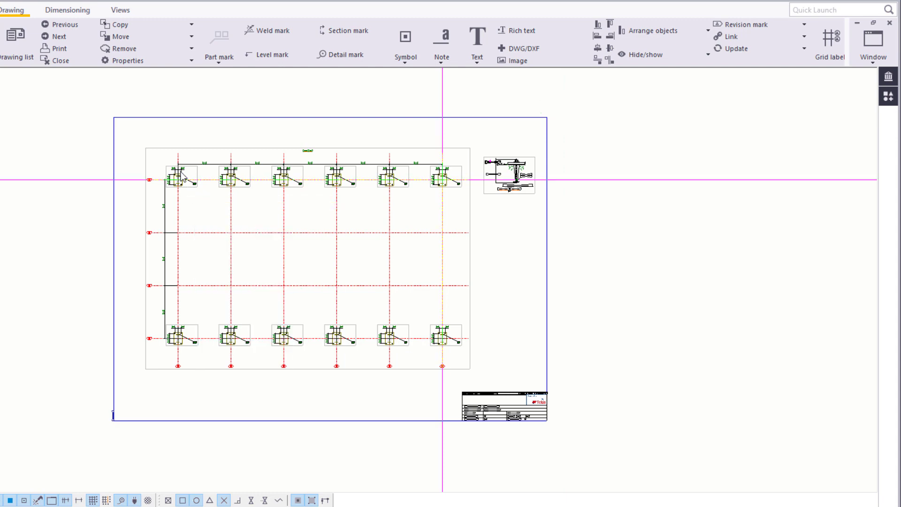
scroll(183, 176, "up", 5)
scroll(201, 145, "up", 2)
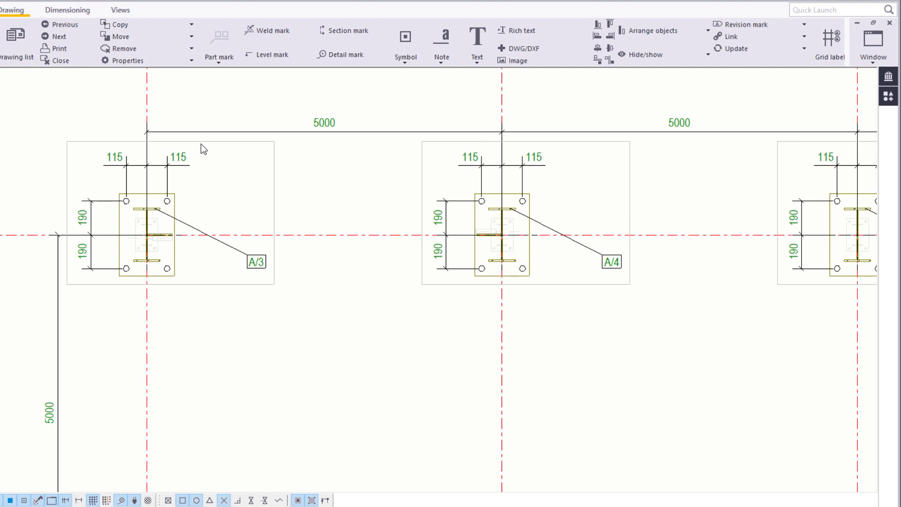
middle_click_drag(481, 220, 347, 232)
scroll(377, 225, "up", 2)
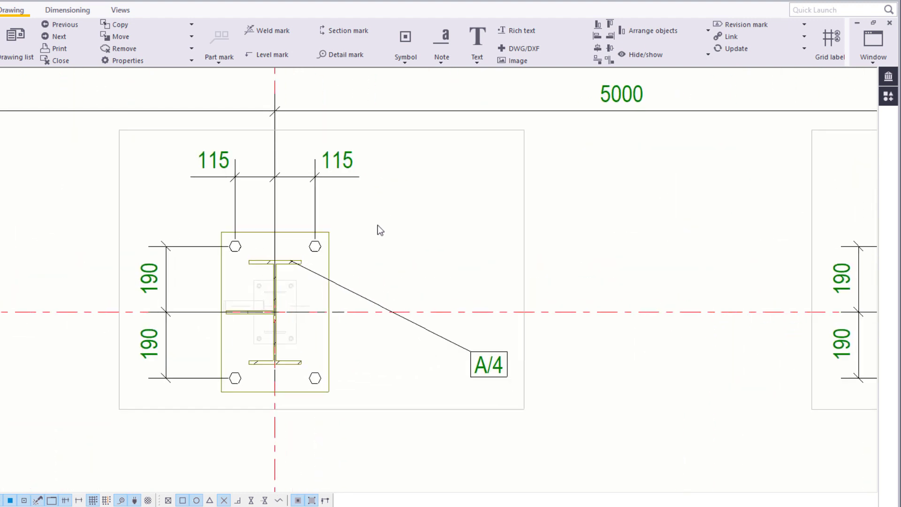